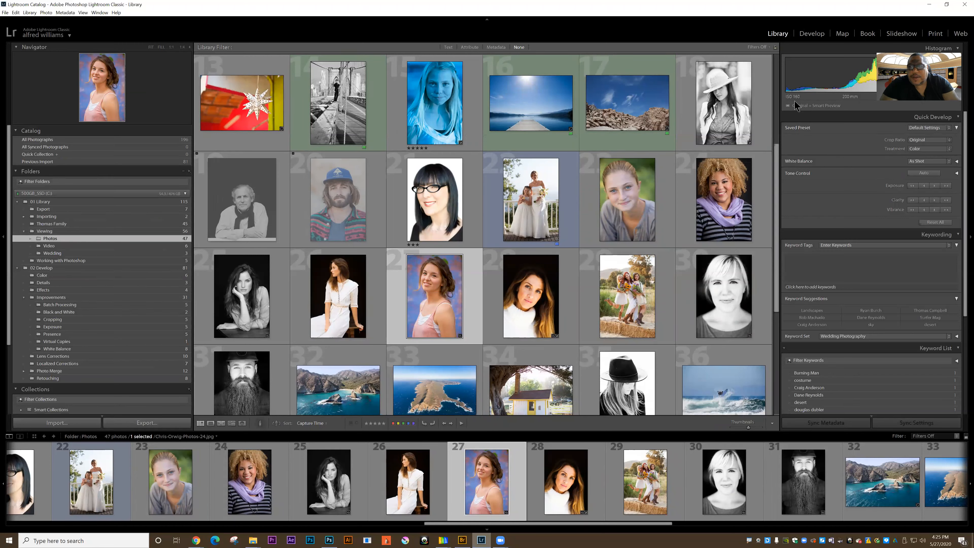
Develop the selected portrait with the High Contrast & Detail preset, setting Temp to -12, Exposure to +0.10 and Shadows to -24.
left_click(812, 34)
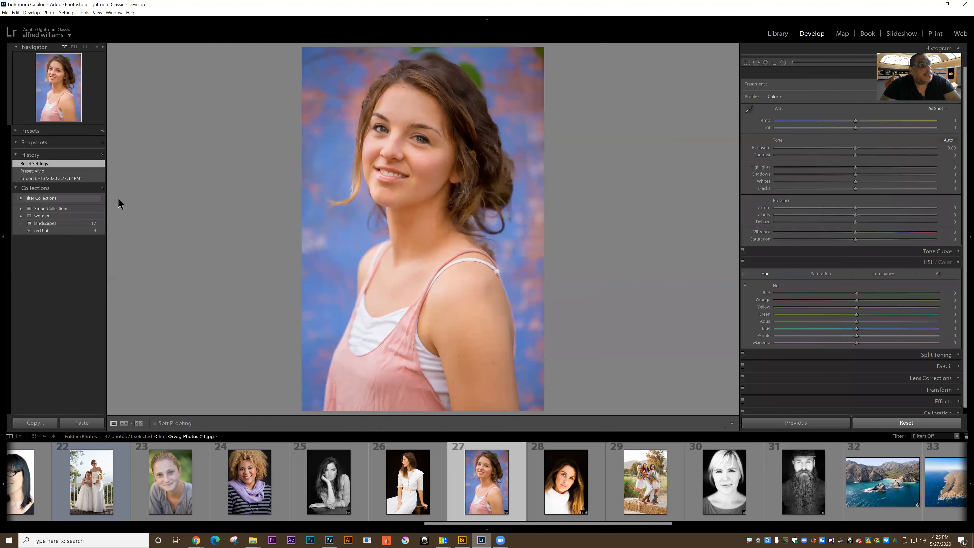
left_click(15, 131)
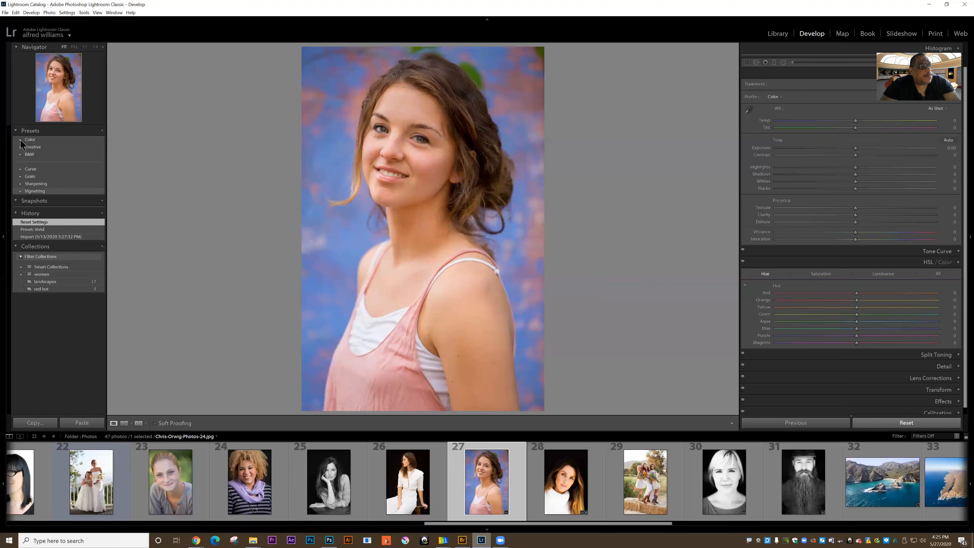
left_click(21, 140)
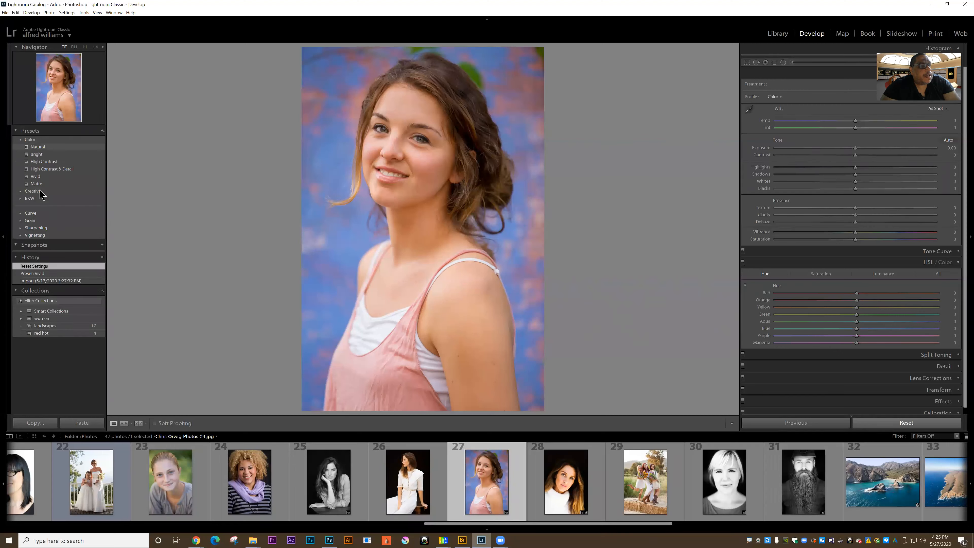
left_click(43, 171)
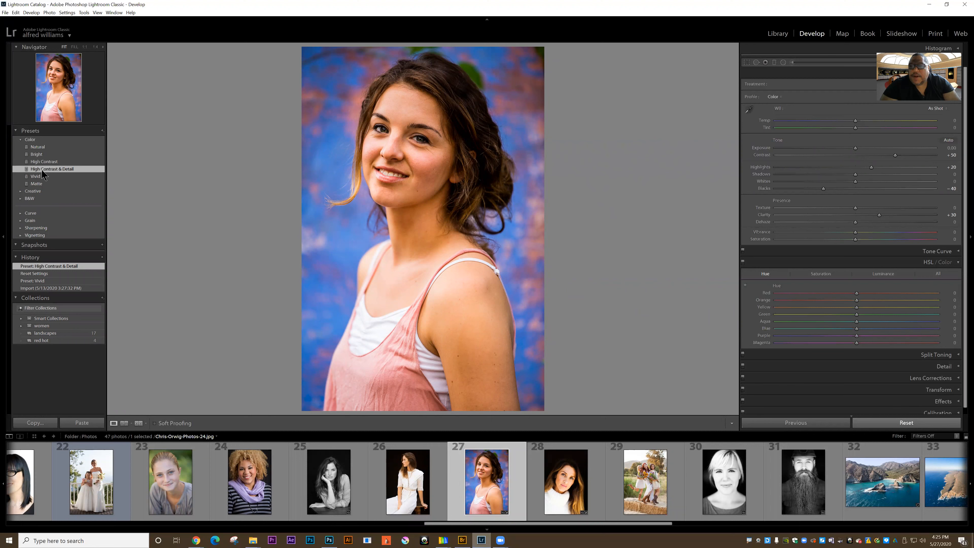
left_click_drag(864, 124, 836, 180)
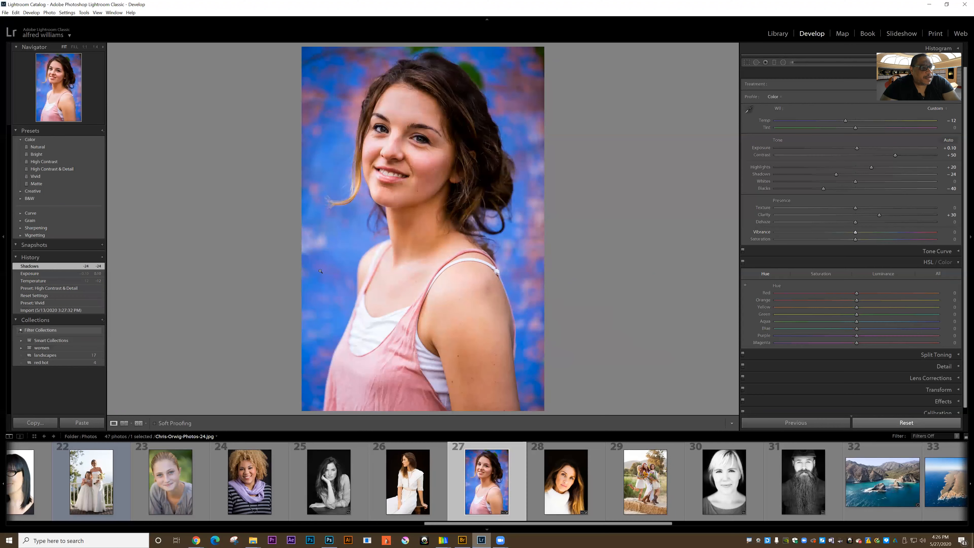
Create a snapshot of the color edit, named with the date 5/27/2020 followed by the subject's first name and 1.
left_click(102, 244)
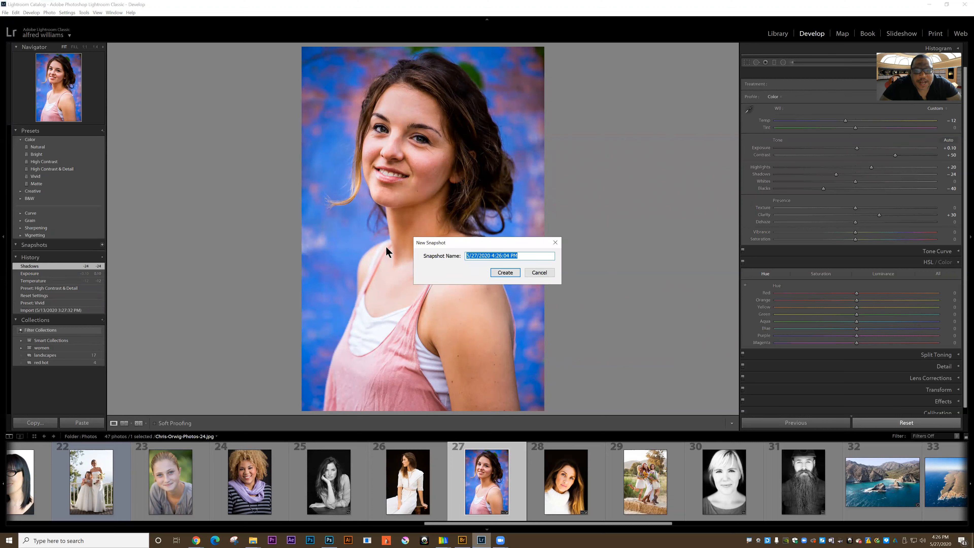
left_click_drag(491, 255, 544, 255)
type("liz1")
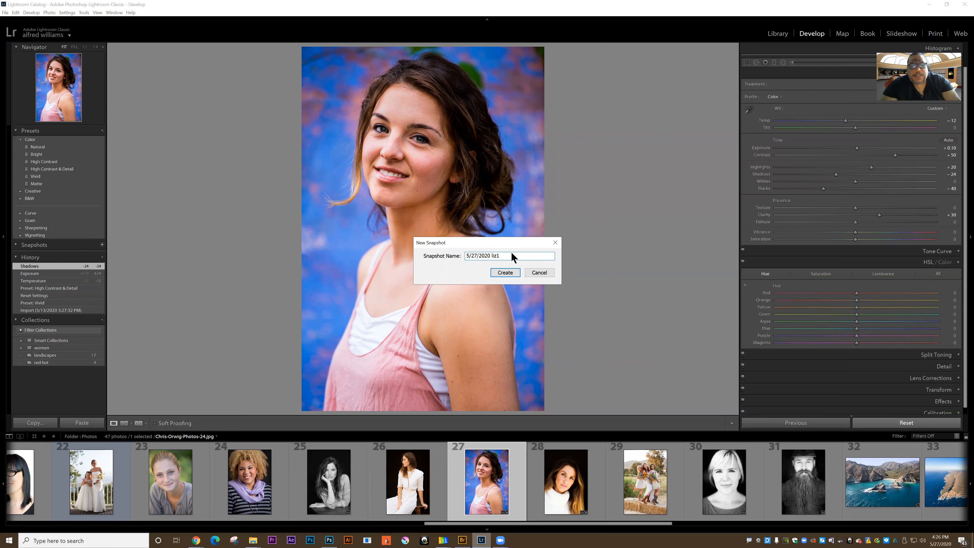
left_click(505, 272)
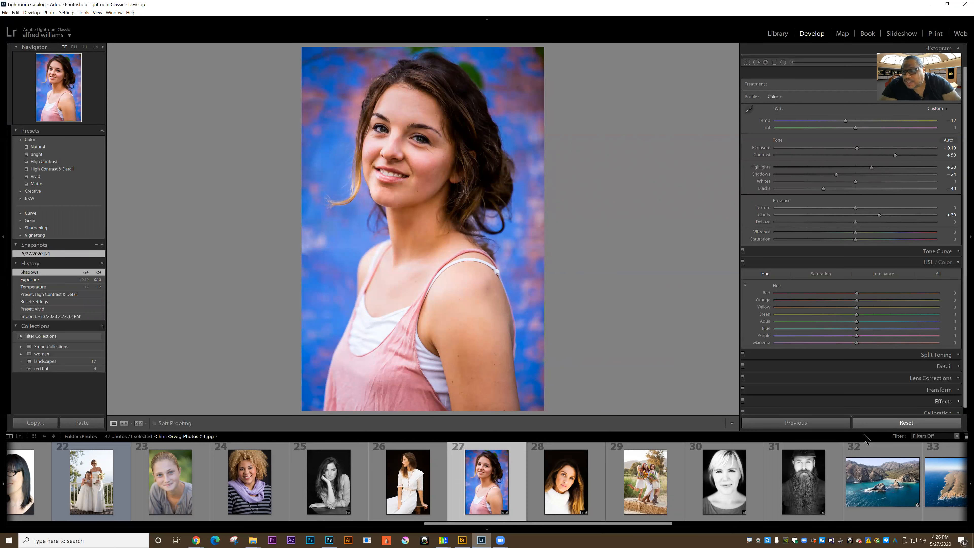
Reset the portrait's edits and restyle it with the B&W High Contrast preset and Texture at -75.
left_click(876, 426)
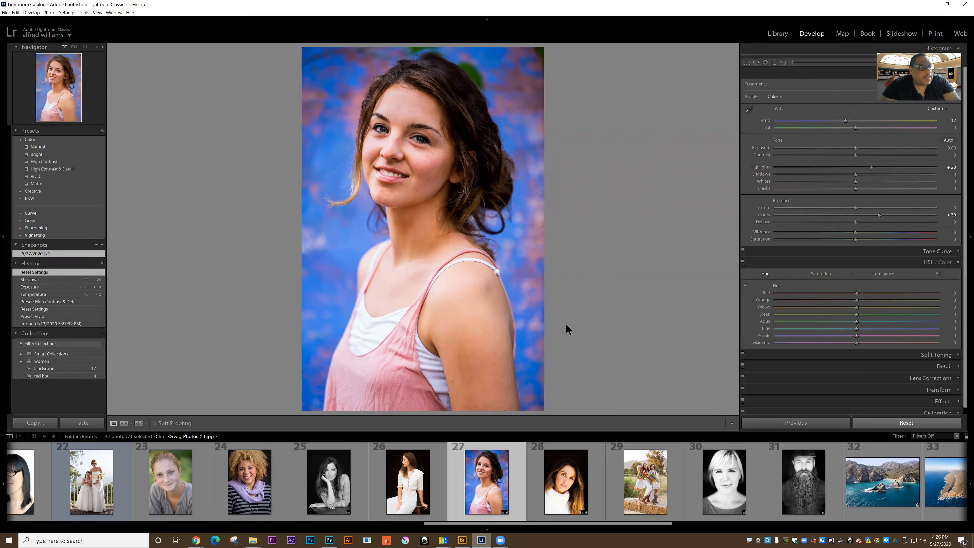
left_click(20, 139)
left_click(20, 154)
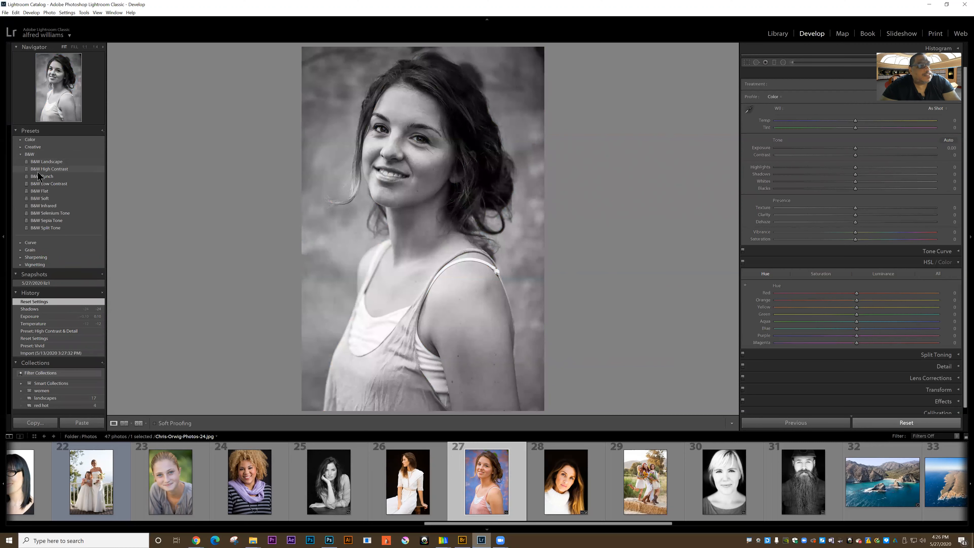
left_click(42, 169)
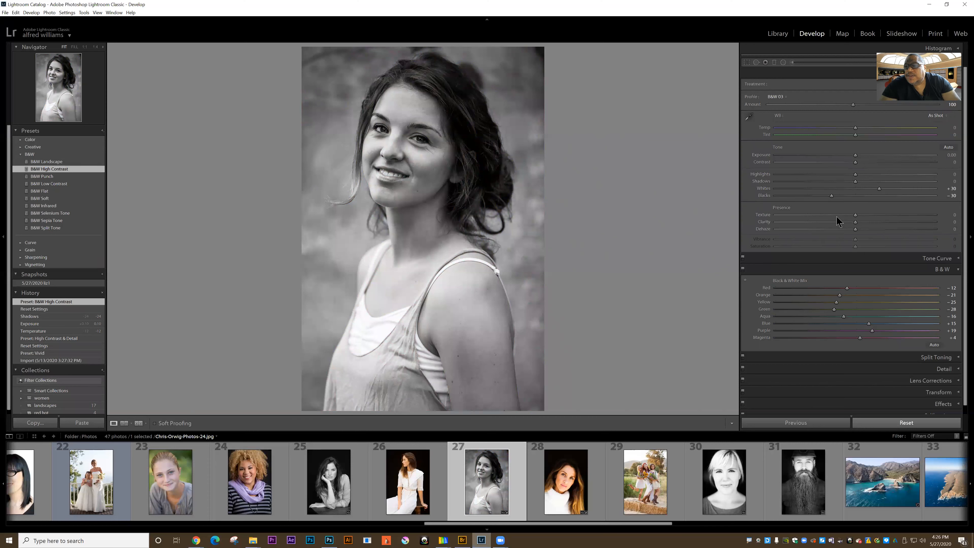
left_click(796, 217)
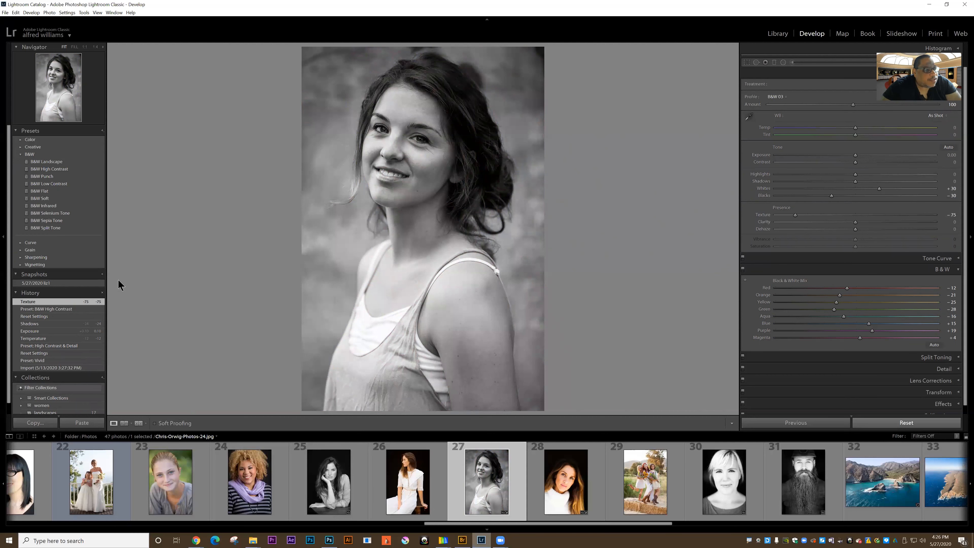
Create a snapshot of the black-and-white edit, named with the date 5/27/2020 followed by the subject's first name and 2.
left_click(102, 274)
left_click_drag(492, 256, 574, 257)
key("BackSpace")
type("liz 2")
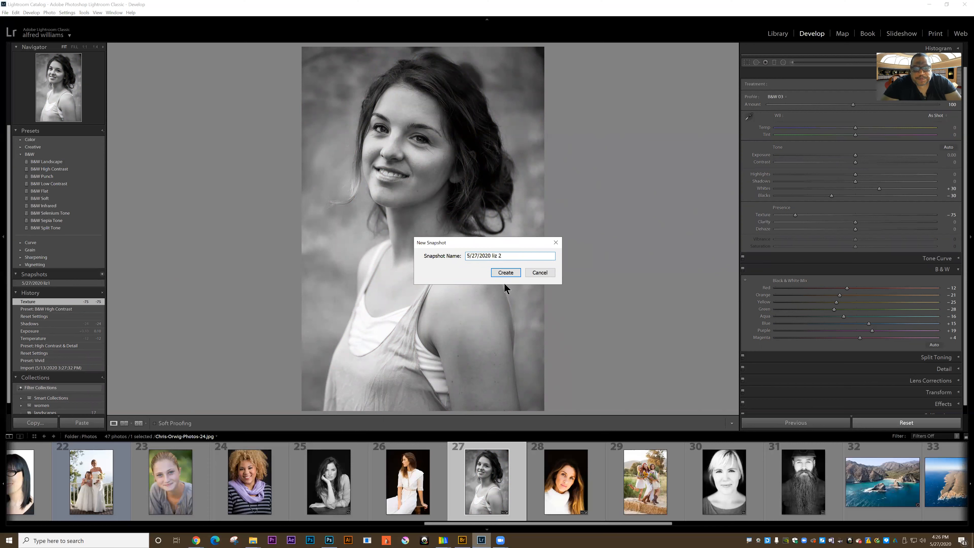
left_click(499, 271)
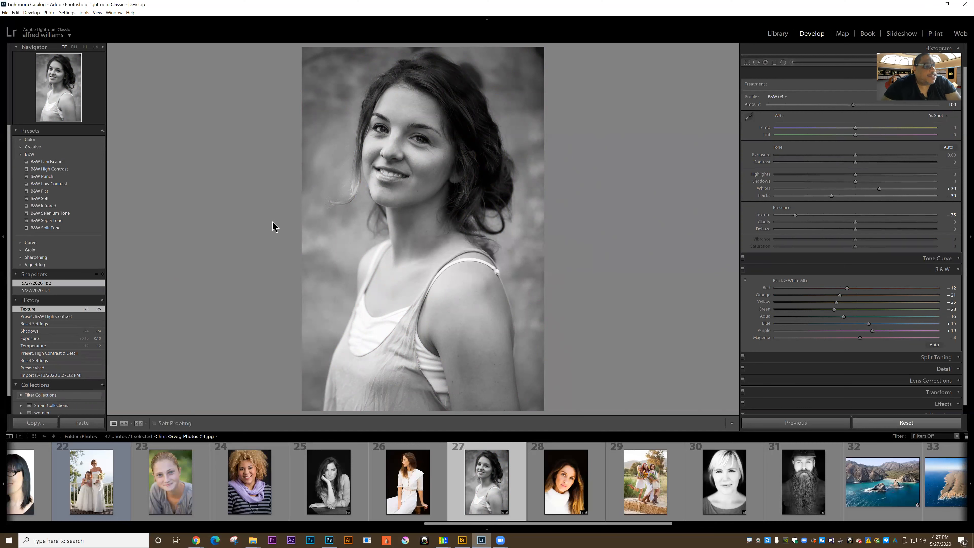
Apply the Cross Process curve preset and set Temp to +14, with Red at -3 and Green at +32 in the black-and-white mix.
left_click(23, 154)
left_click(22, 169)
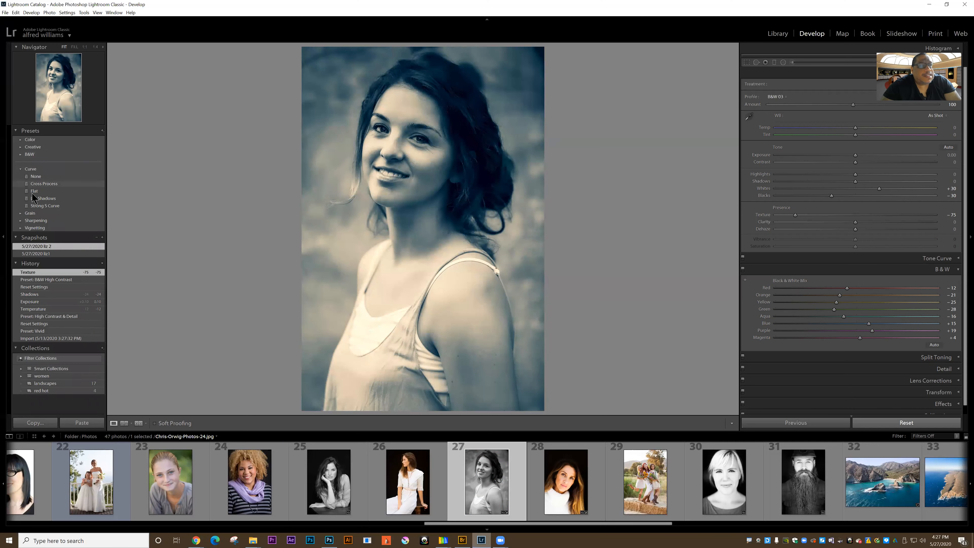
left_click(37, 183)
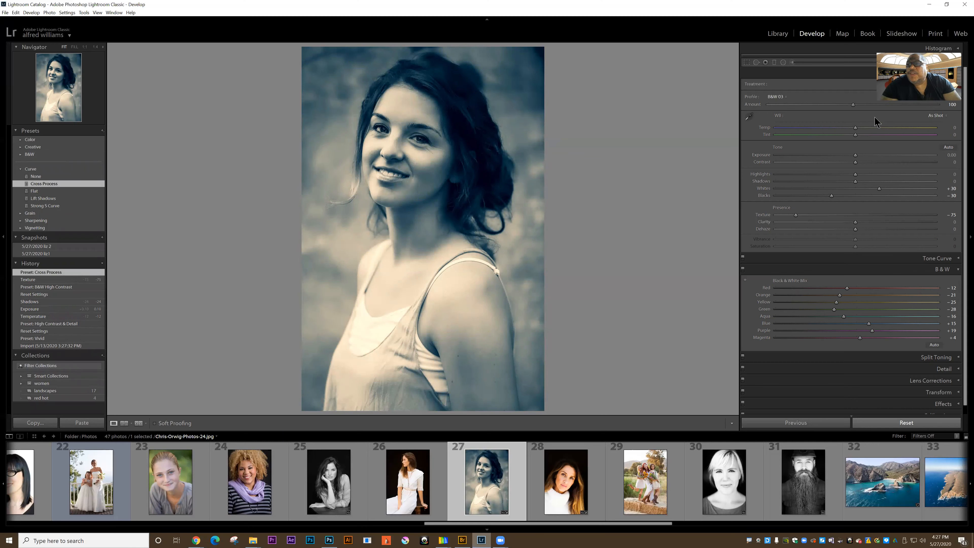
mouse_move(856, 127)
left_mouse_down()
mouse_move(868, 127)
mouse_move(839, 130)
mouse_move(867, 129)
left_mouse_up()
left_click_drag(834, 284, 882, 310)
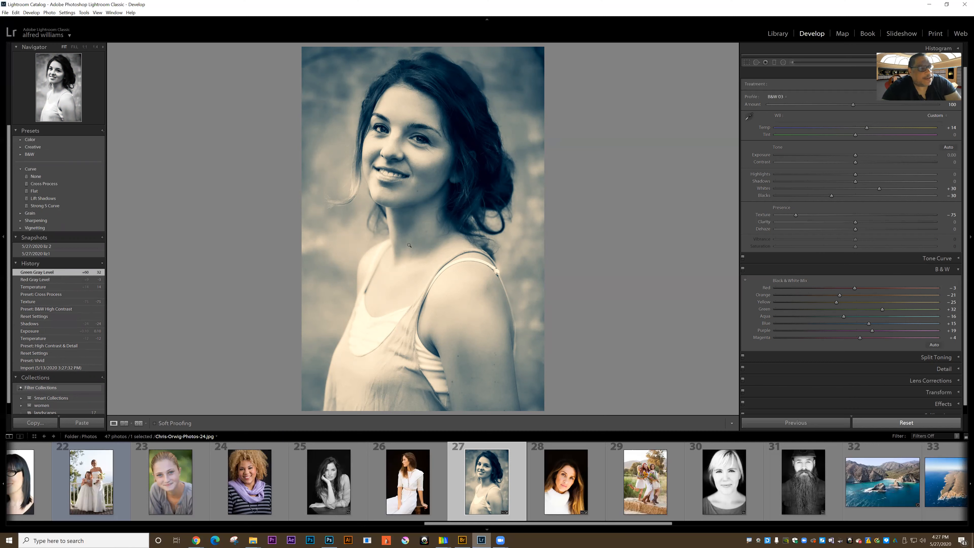
Create a snapshot of the cross-processed edit, named with the date 5/27/2020 followed by the subject's first name and 03.
left_click(103, 237)
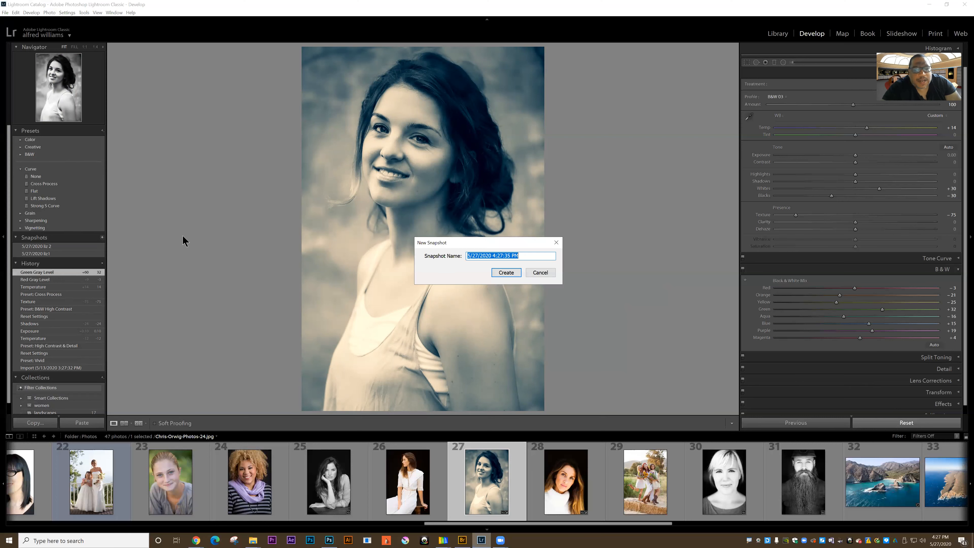
left_click(493, 255)
key("shift+End")
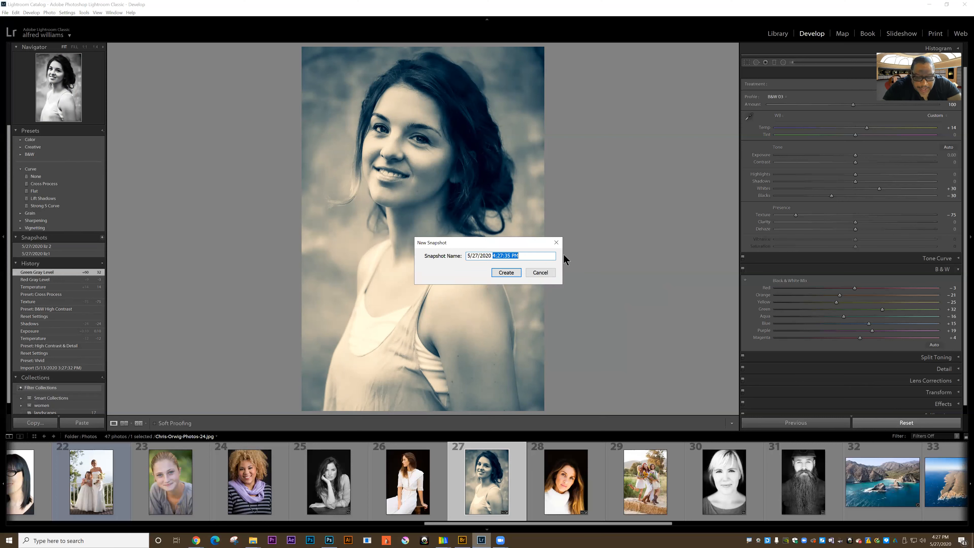
key("BackSpace")
type("liz")
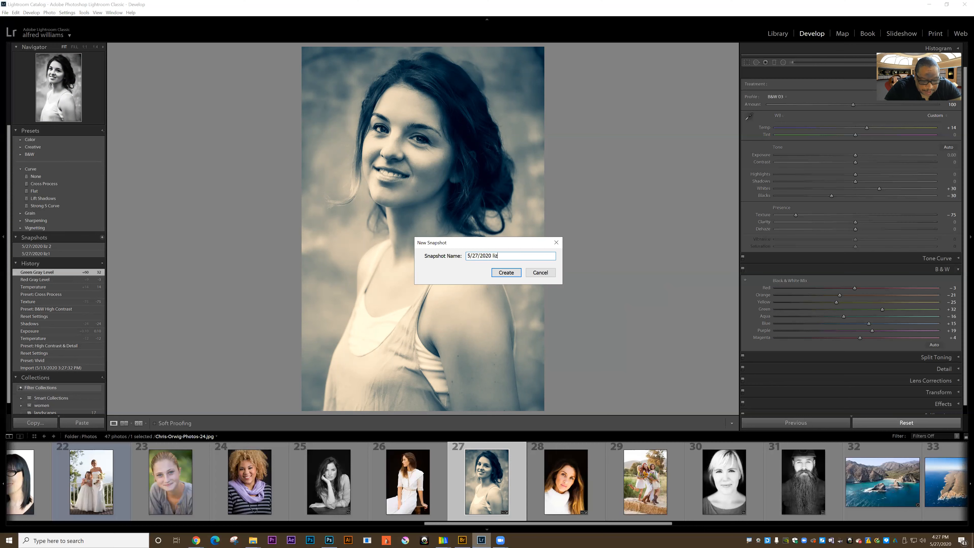
type("03")
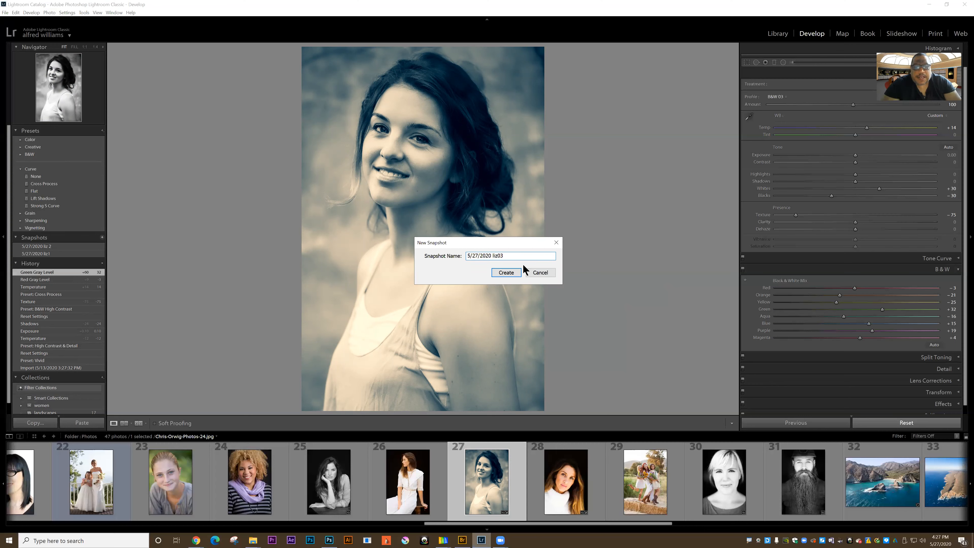
left_click(518, 274)
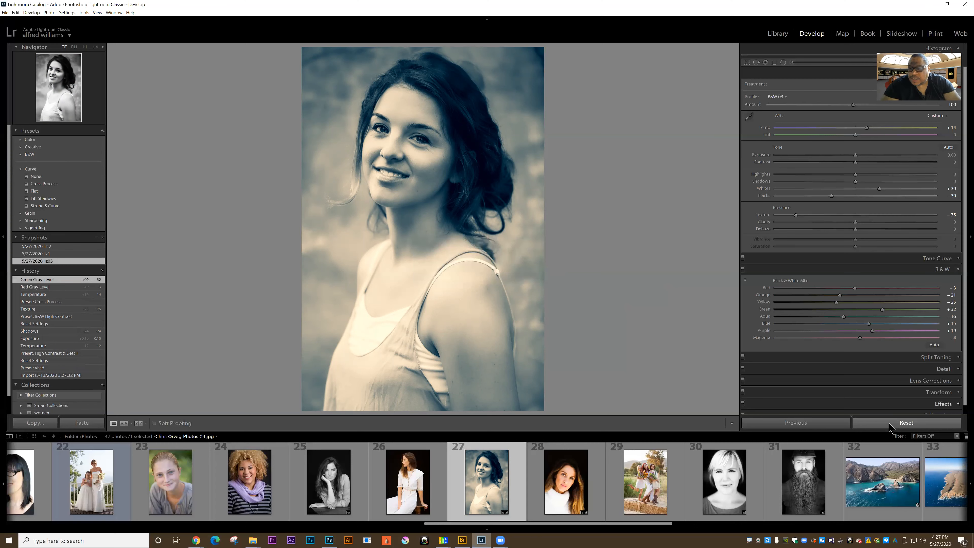
Reset the portrait's edits and compare the color, black-and-white and cross-processed snapshots by applying each in turn.
key("ctrl+shift+r")
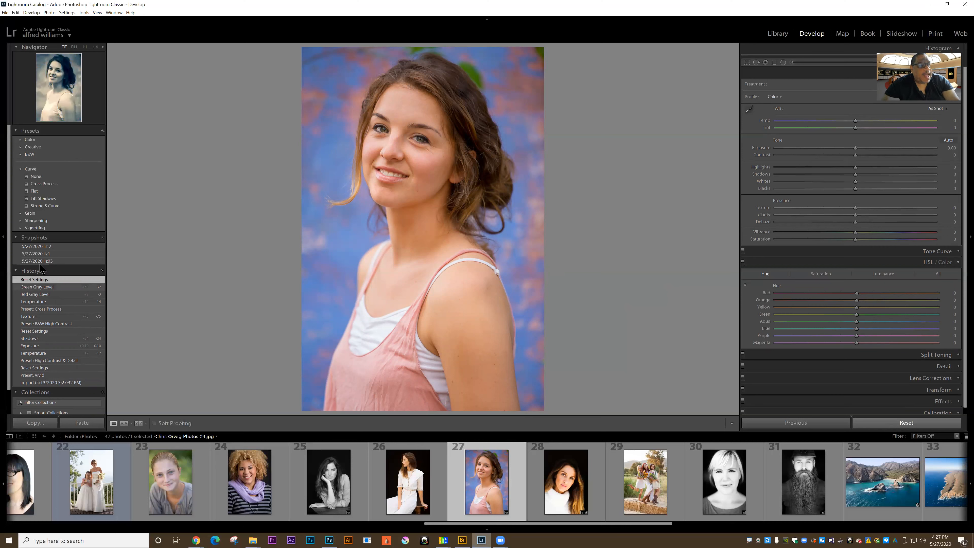
left_click(42, 253)
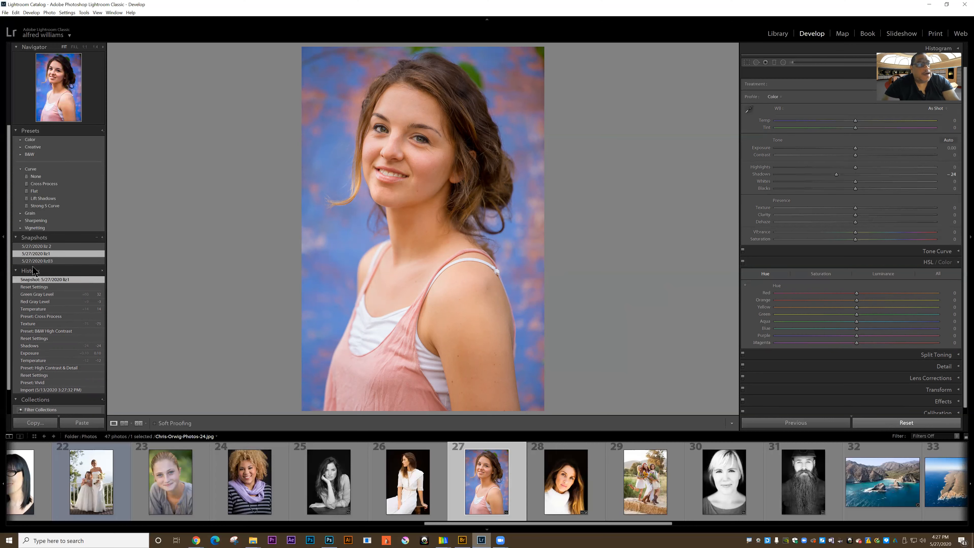
left_click(23, 246)
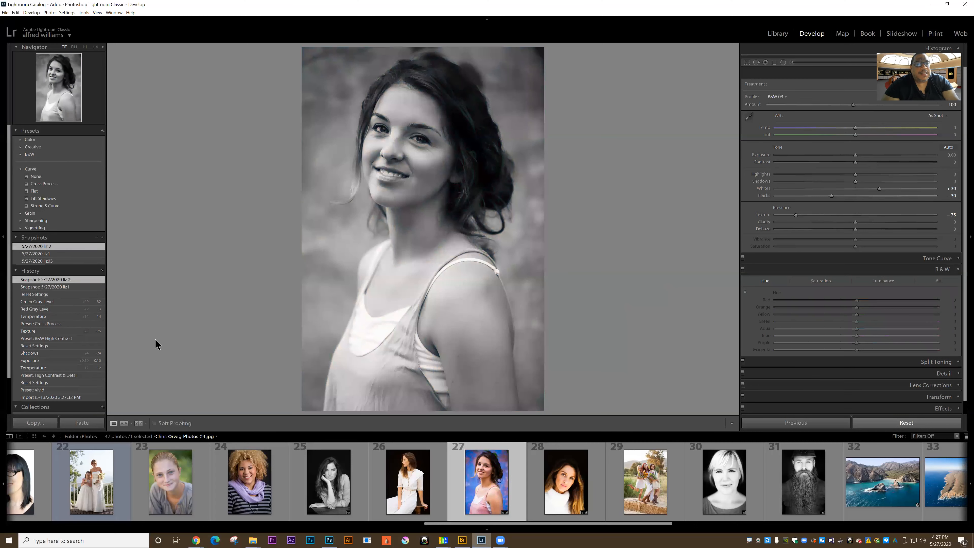
left_click(54, 261)
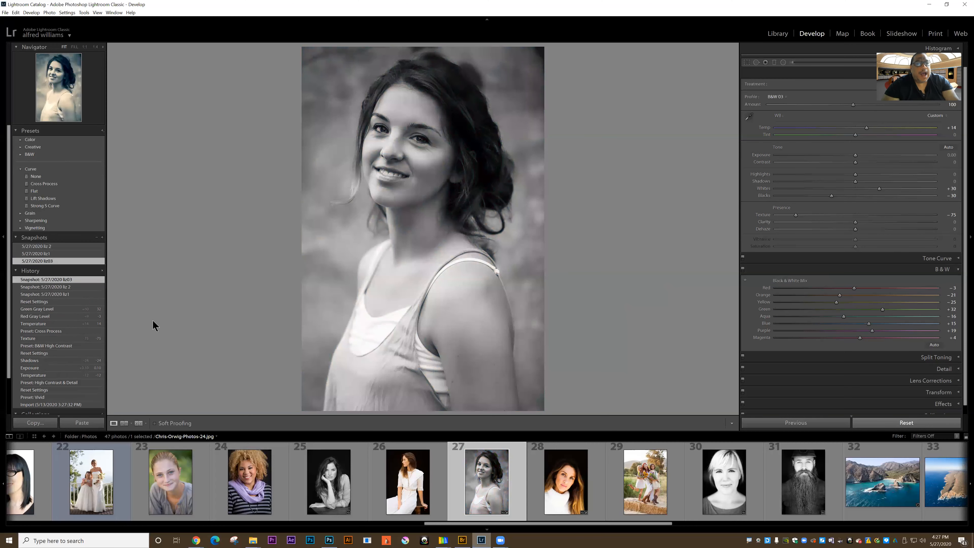